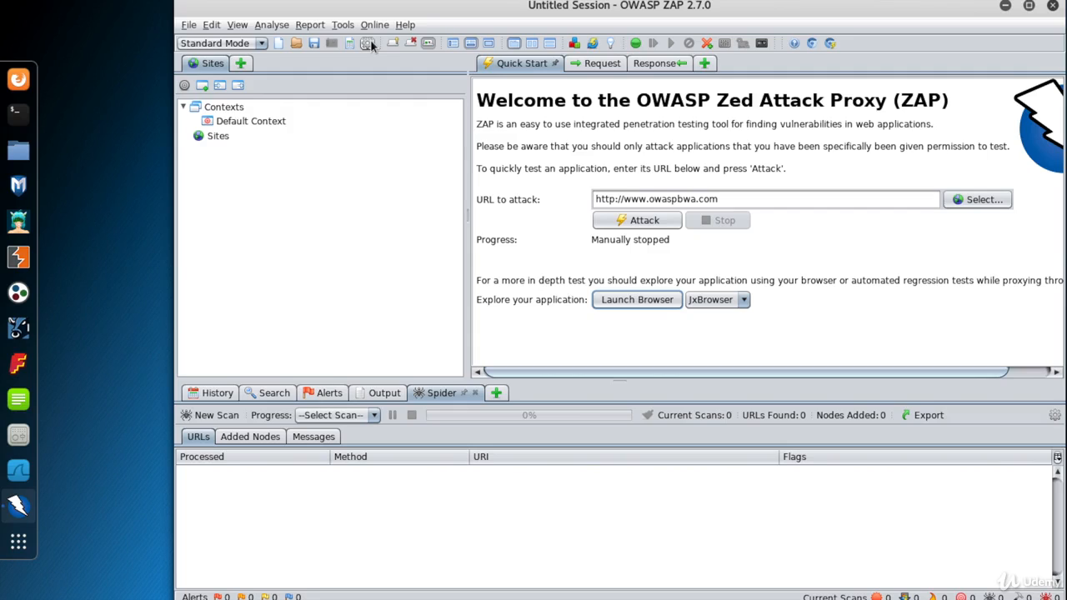
Check ZAP's local proxy port in the Options dialog and confirm it.
click(370, 42)
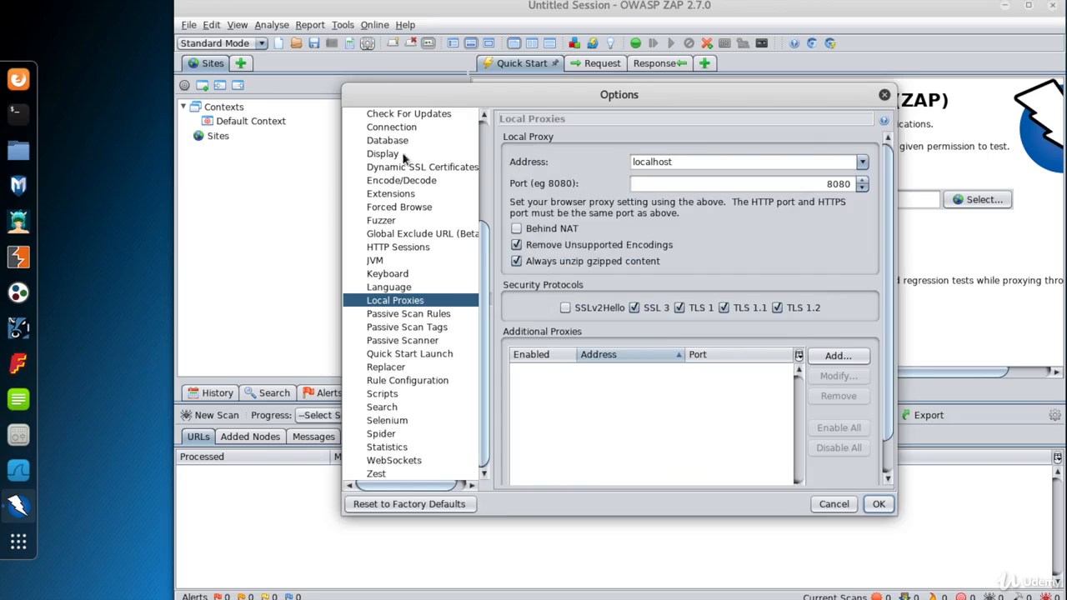
click(401, 289)
click(402, 300)
click(838, 185)
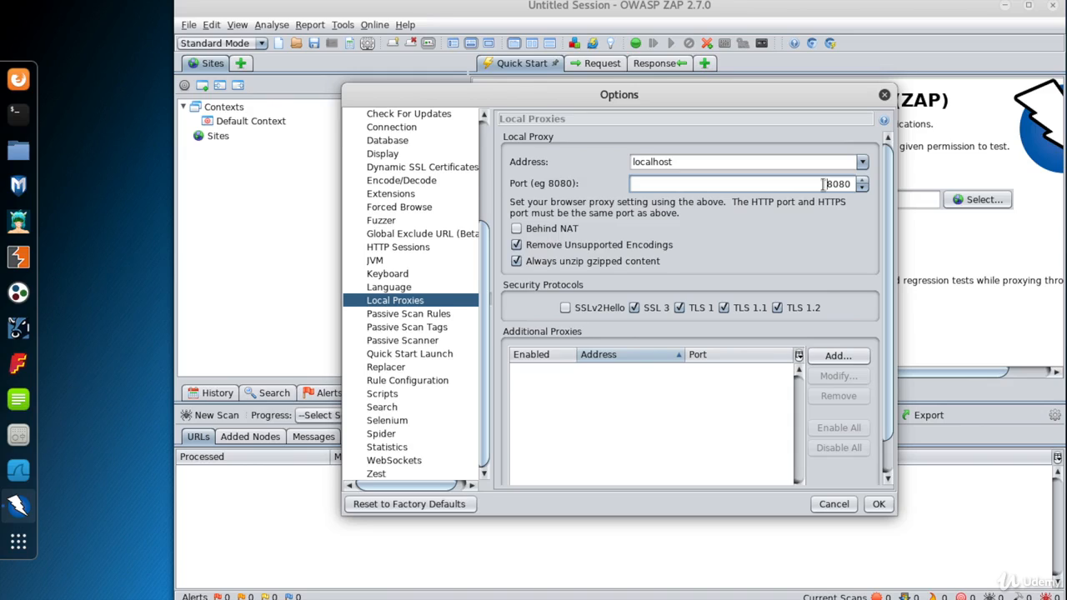
click(879, 504)
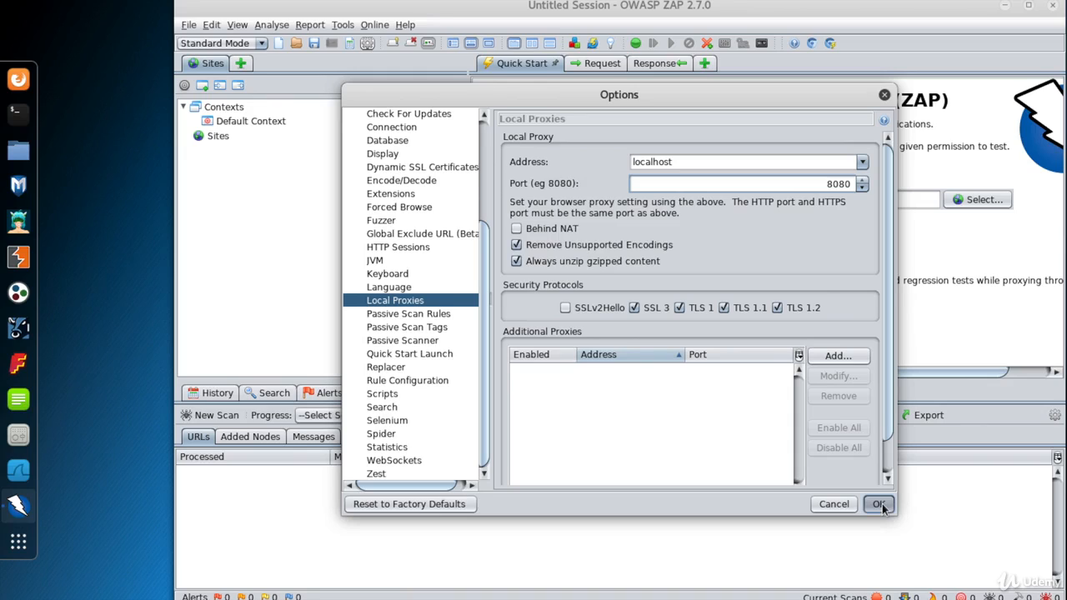
Run netstat -tnlp in a terminal and mark port 8080 and its java process.
click(879, 505)
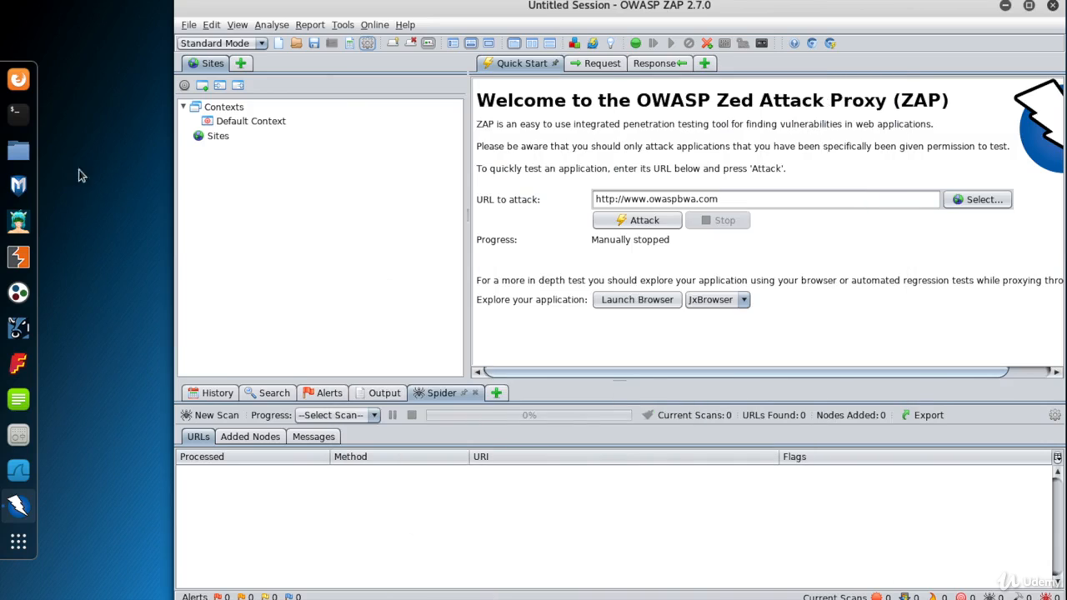
click(18, 110)
text(netstat -tnlp)
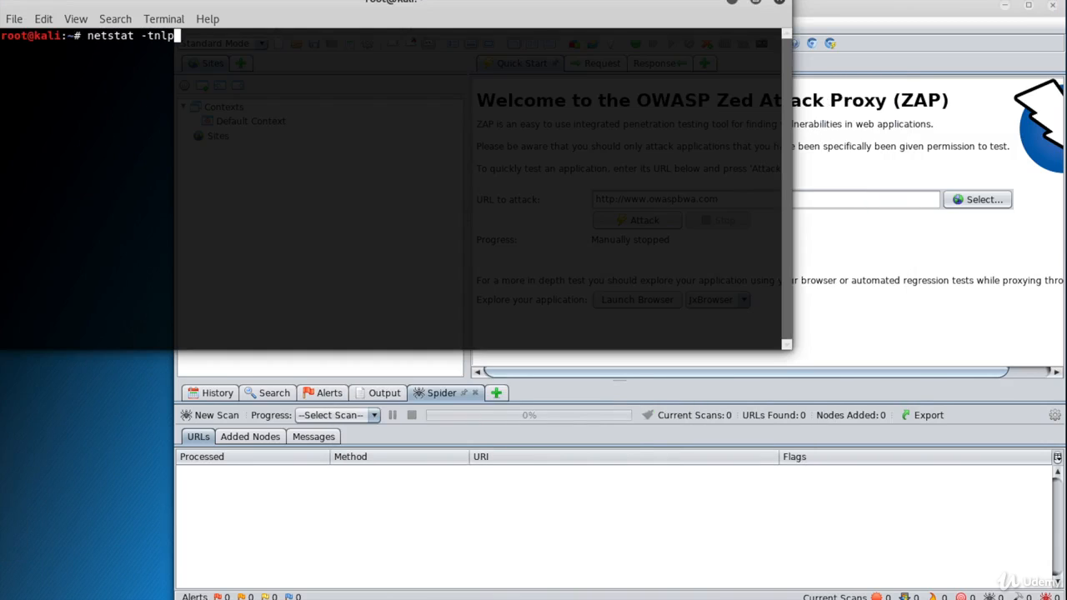
key(Return)
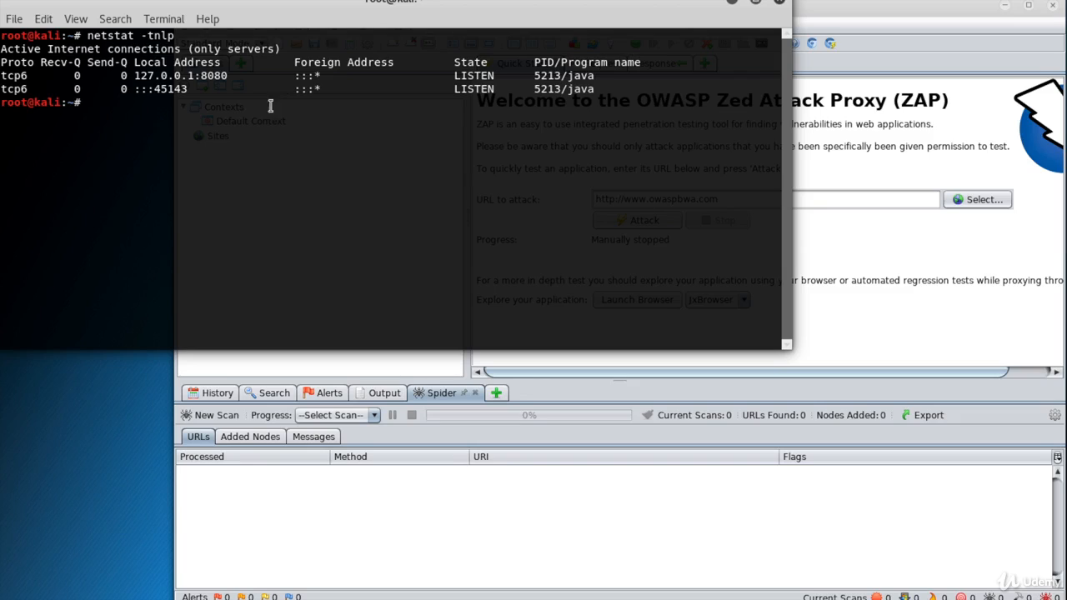
drag(201, 76, 228, 75)
double_click(578, 76)
Close the terminal and set FoxyProxy to use localhost:8080 for all URLs.
click(777, 3)
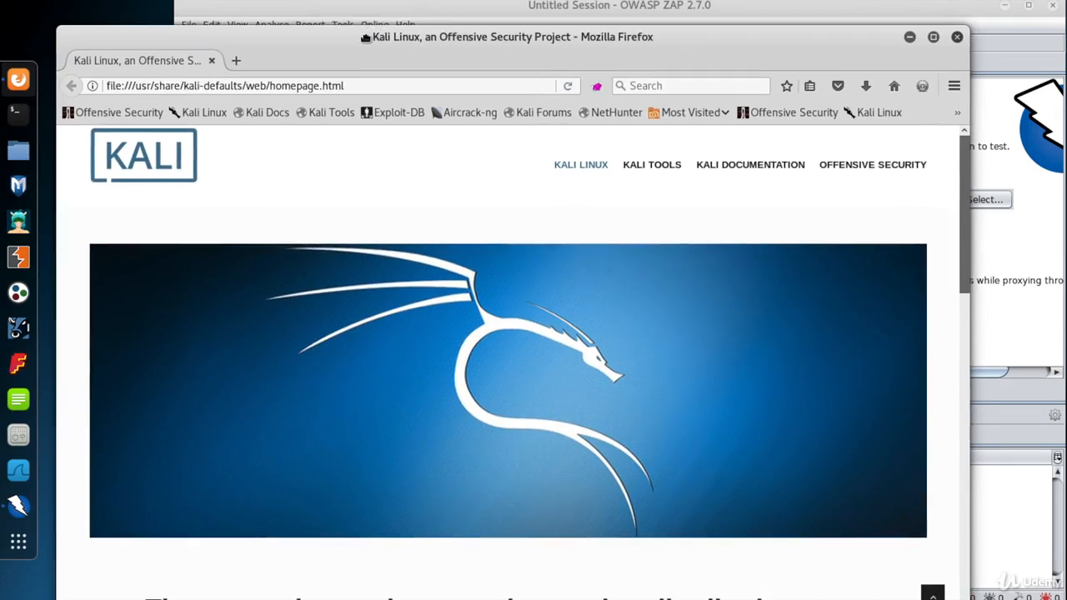
drag(365, 38, 361, 36)
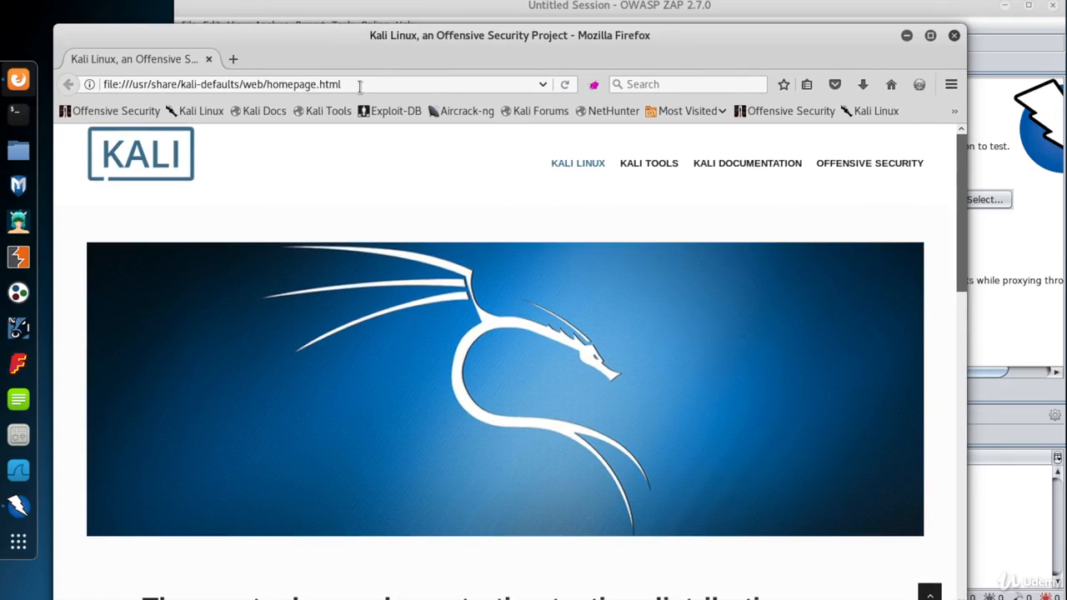
click(594, 89)
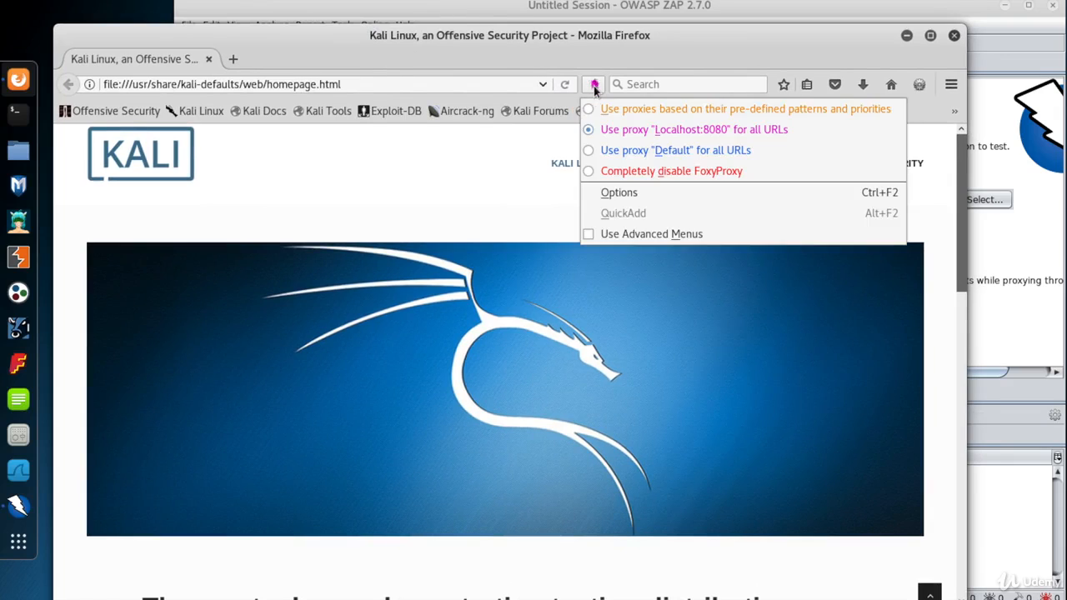
click(658, 129)
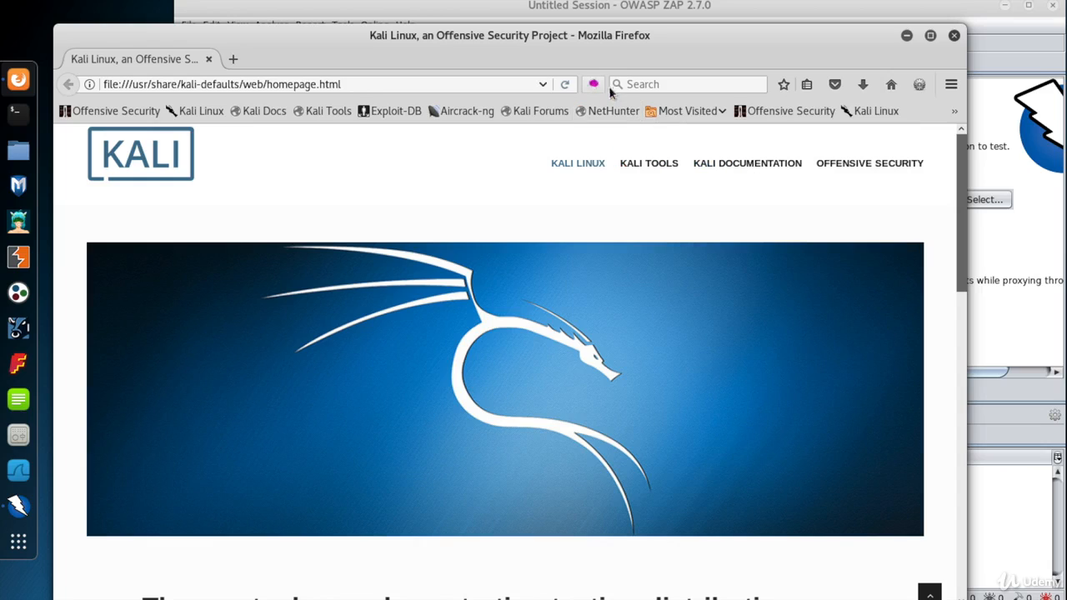
click(351, 85)
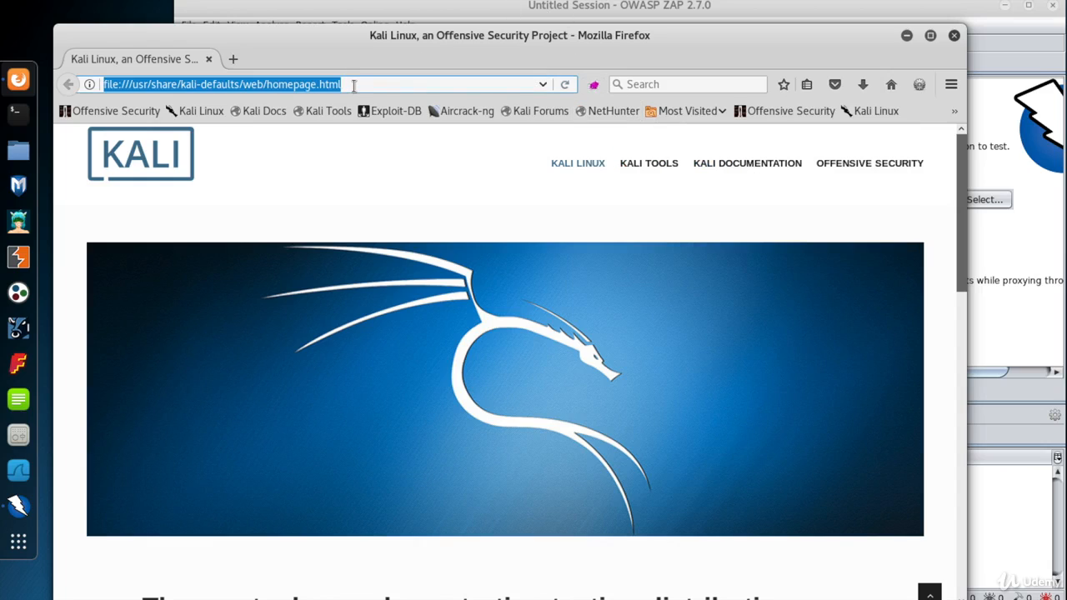
text(www.)
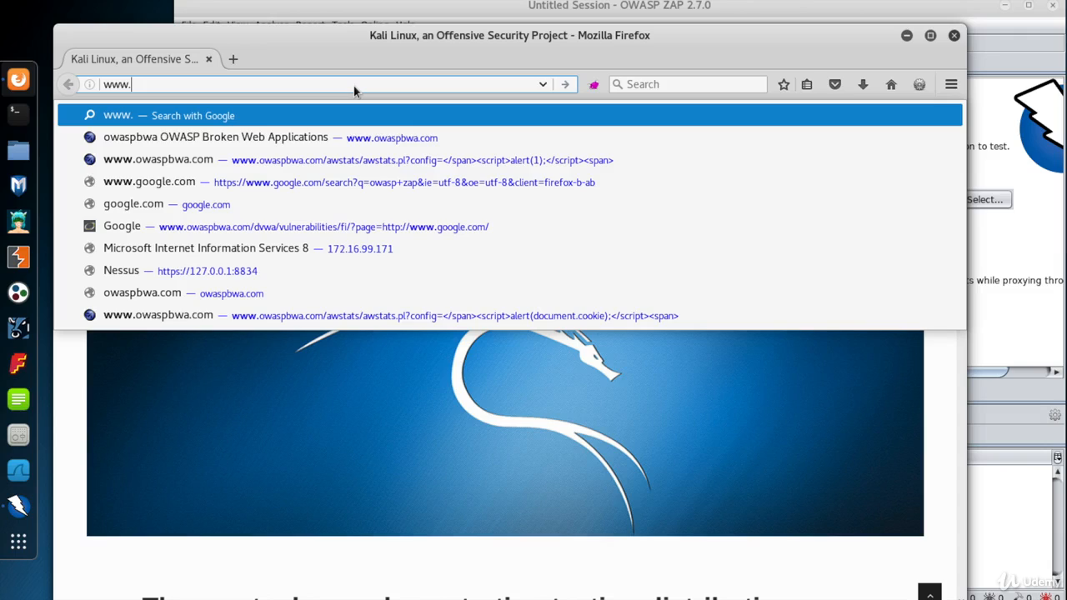
text(owasp)
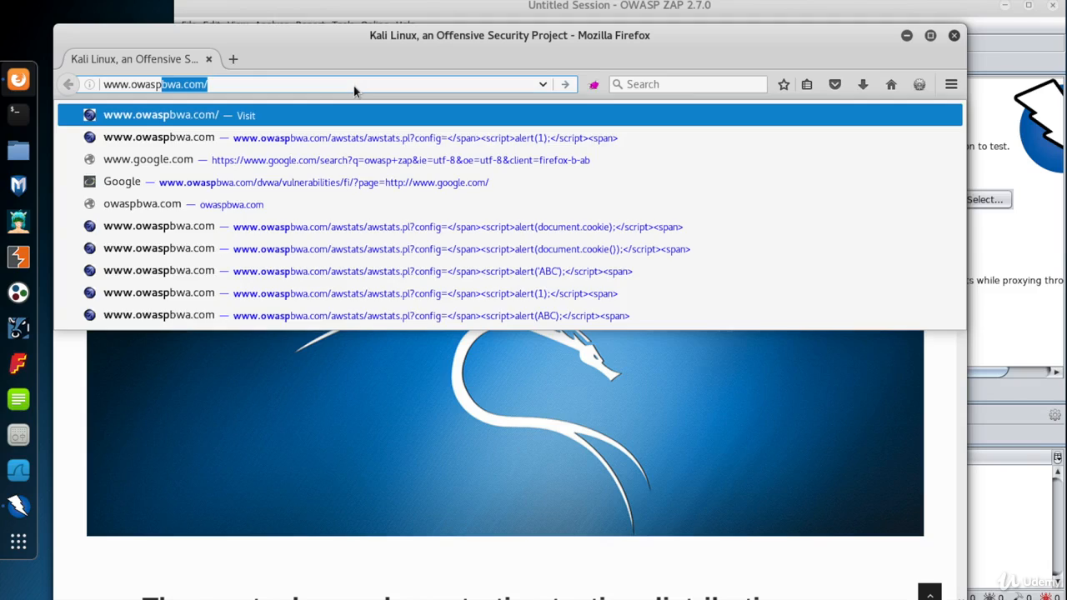
key(Return)
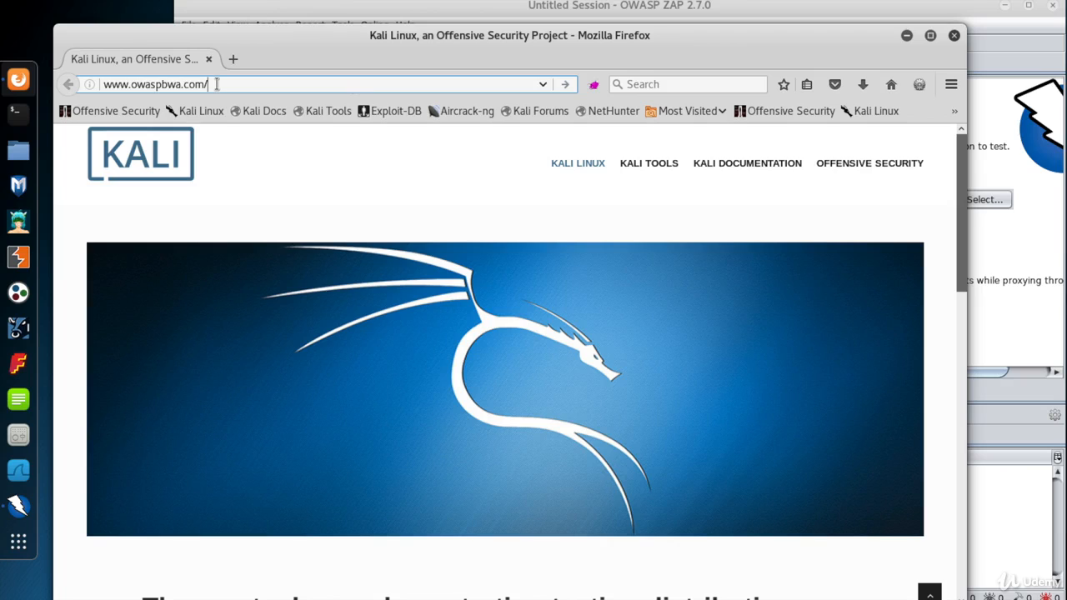
key(Return)
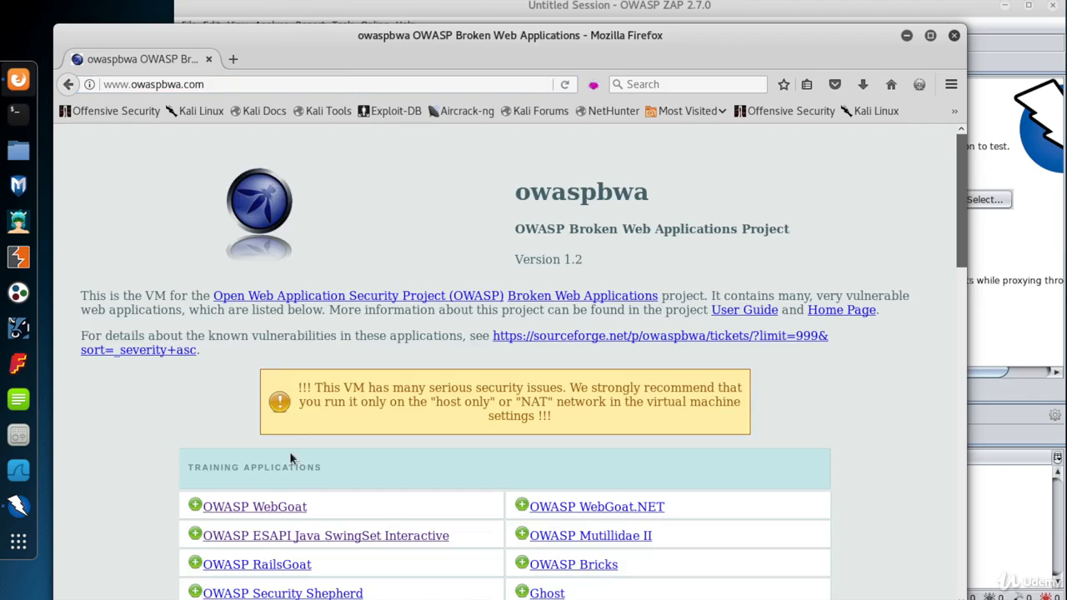
click(282, 506)
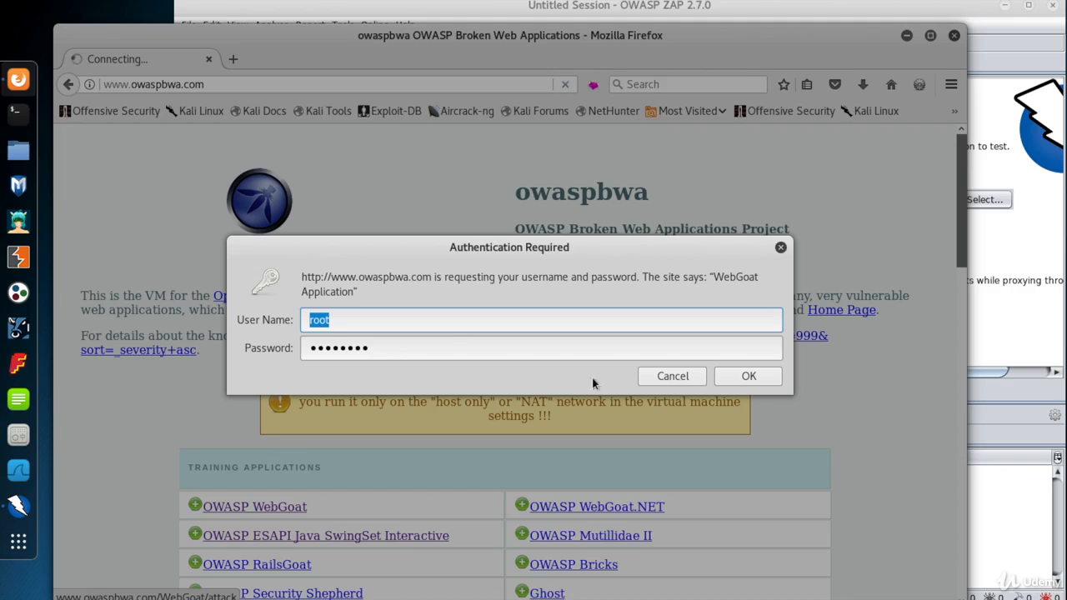
click(747, 377)
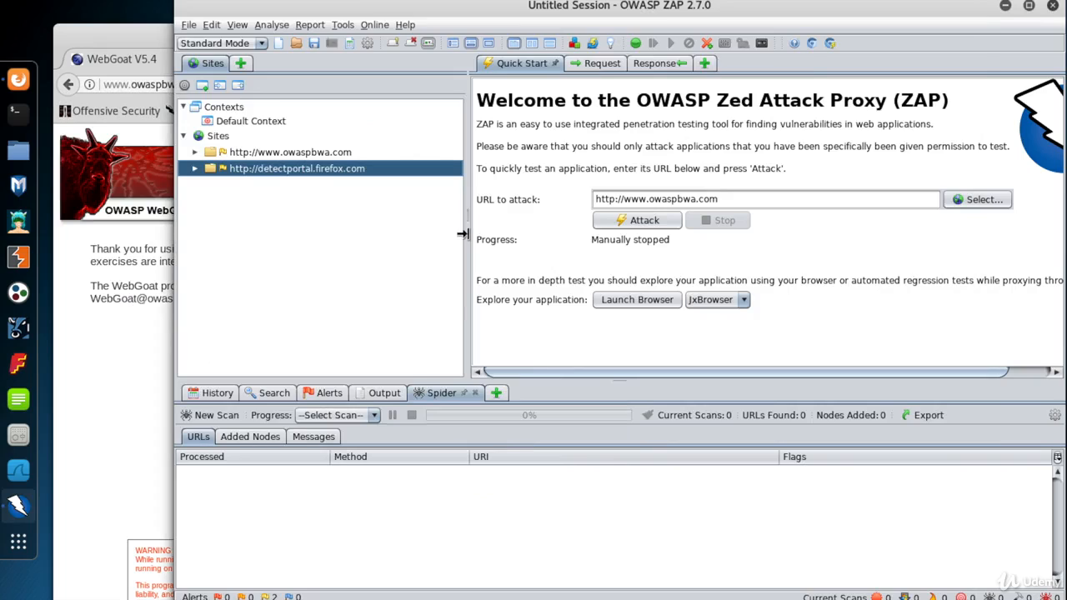
key(alt+Tab)
double_click(213, 153)
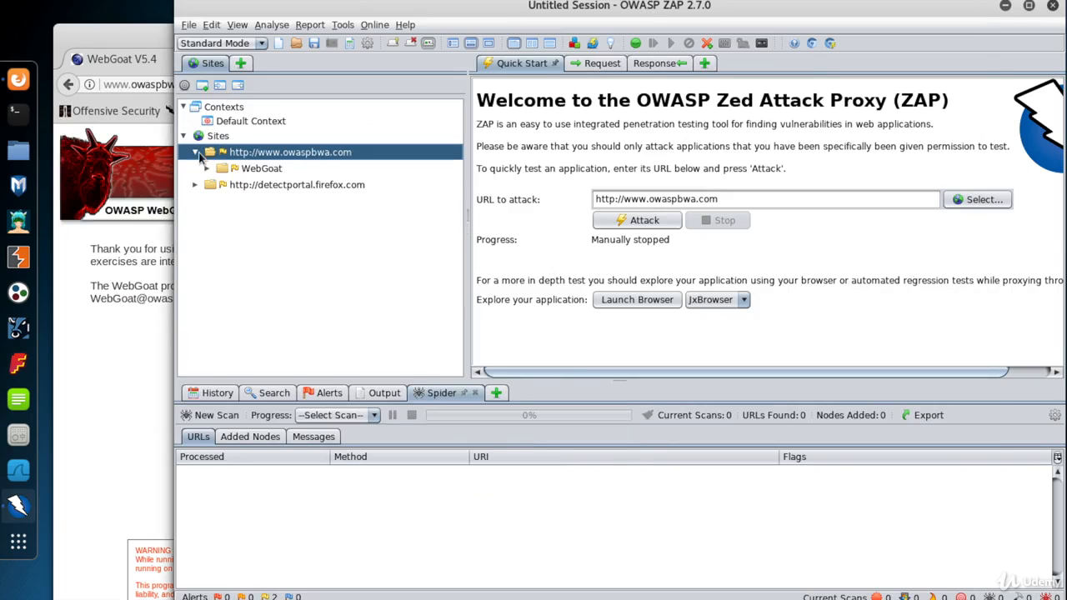
click(208, 168)
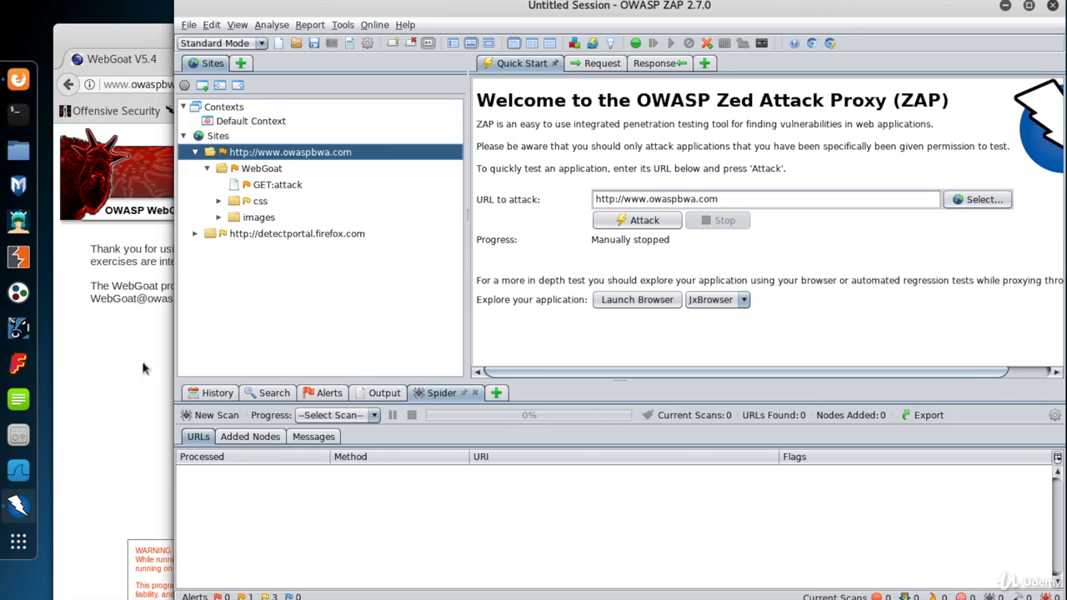
click(141, 399)
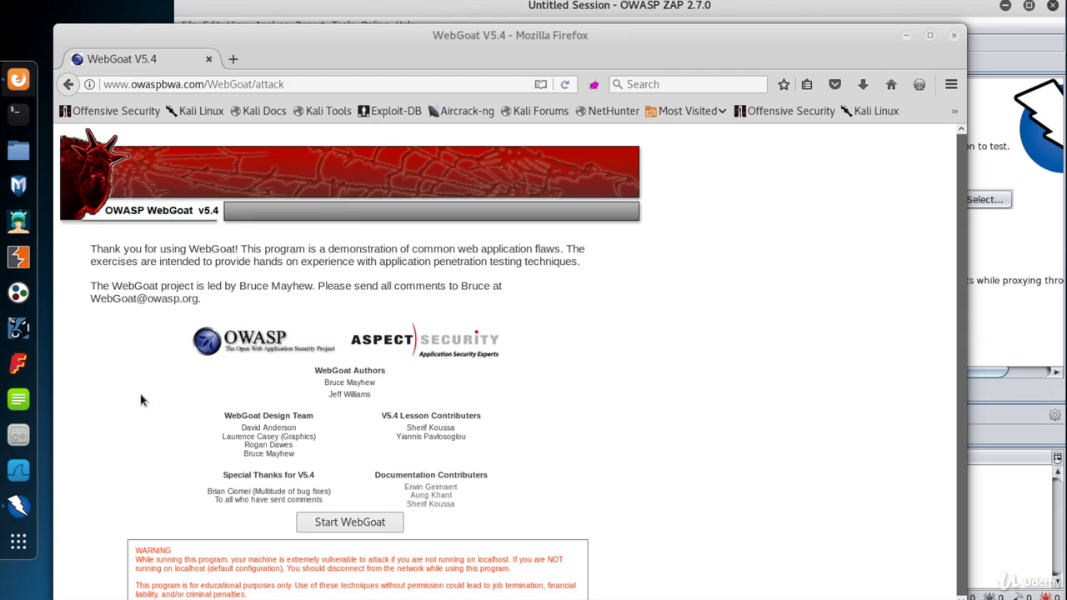
Open the DVWA login page from the owaspbwa home and expand dvwa in ZAP's Sites tree.
click(69, 84)
scroll(304, 445, down, 5)
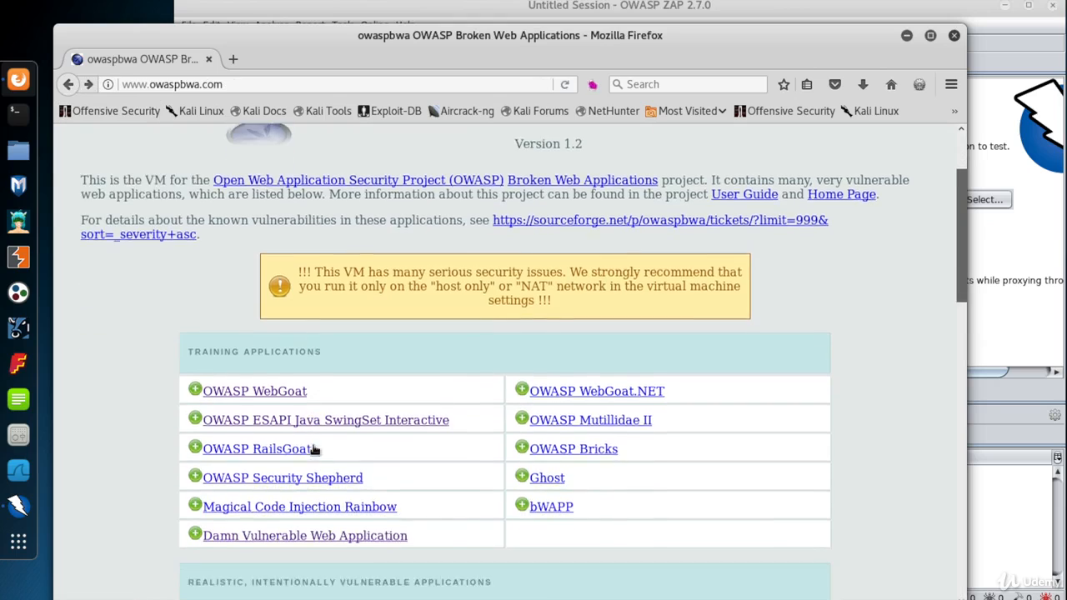
click(299, 442)
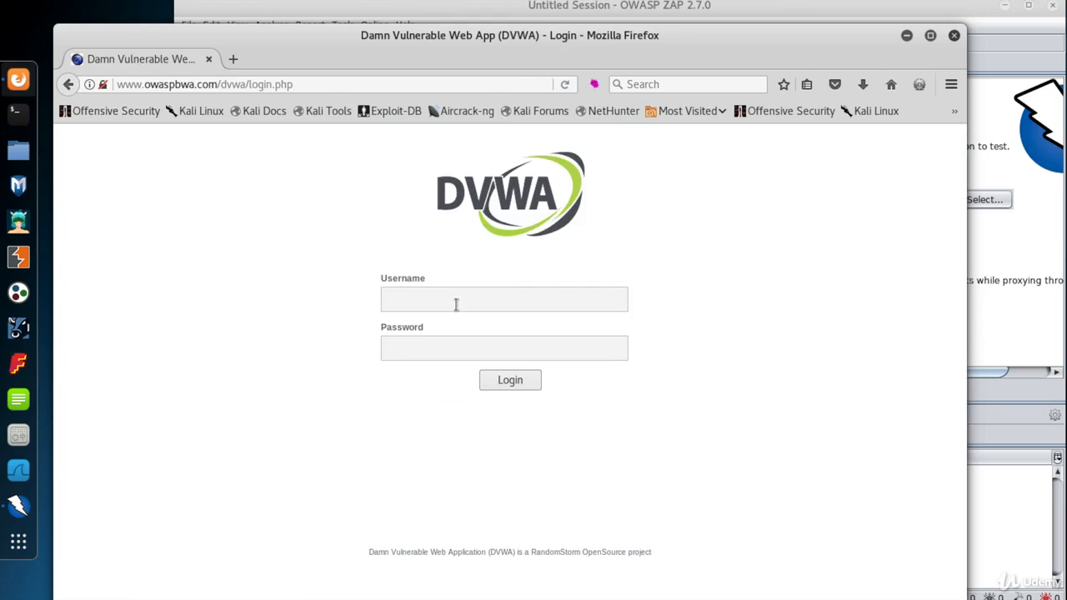
key(alt+Tab)
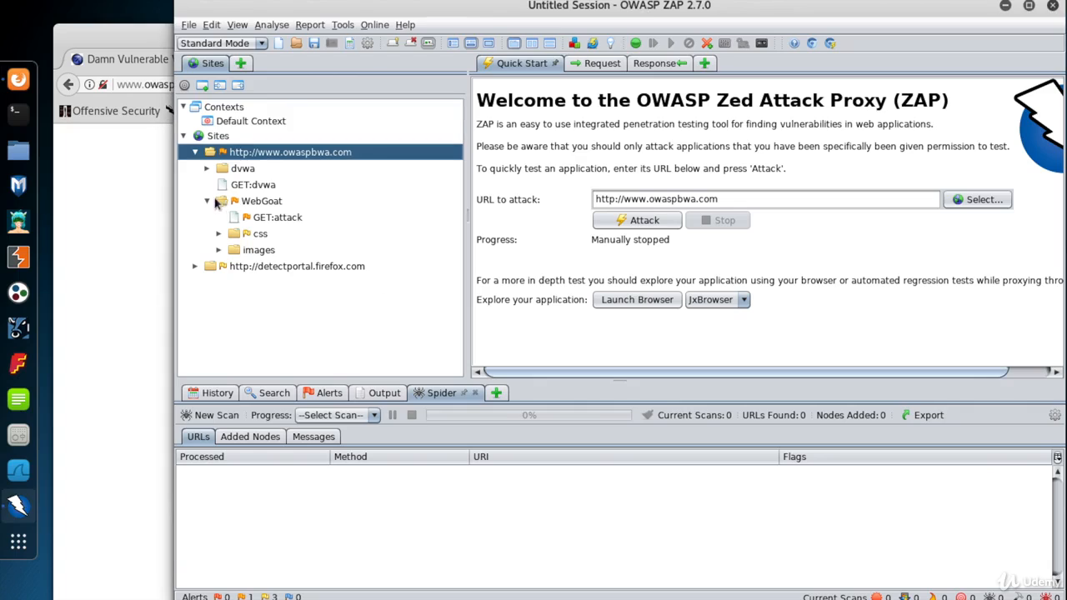
click(208, 168)
click(208, 168)
click(207, 201)
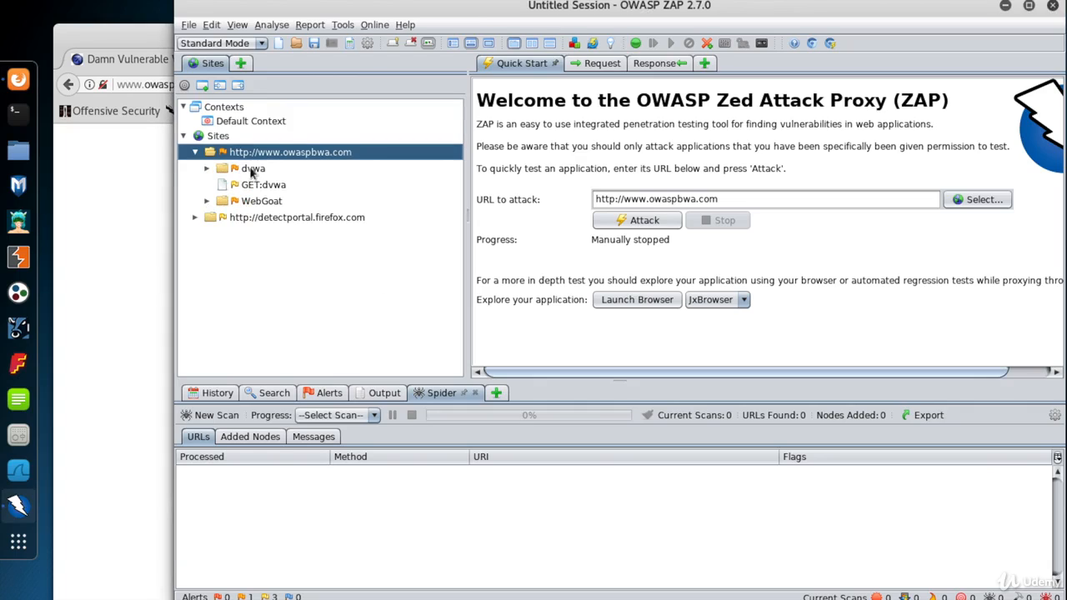
double_click(250, 169)
key(alt+Tab)
Log into DVWA as admin with the account password.
click(439, 307)
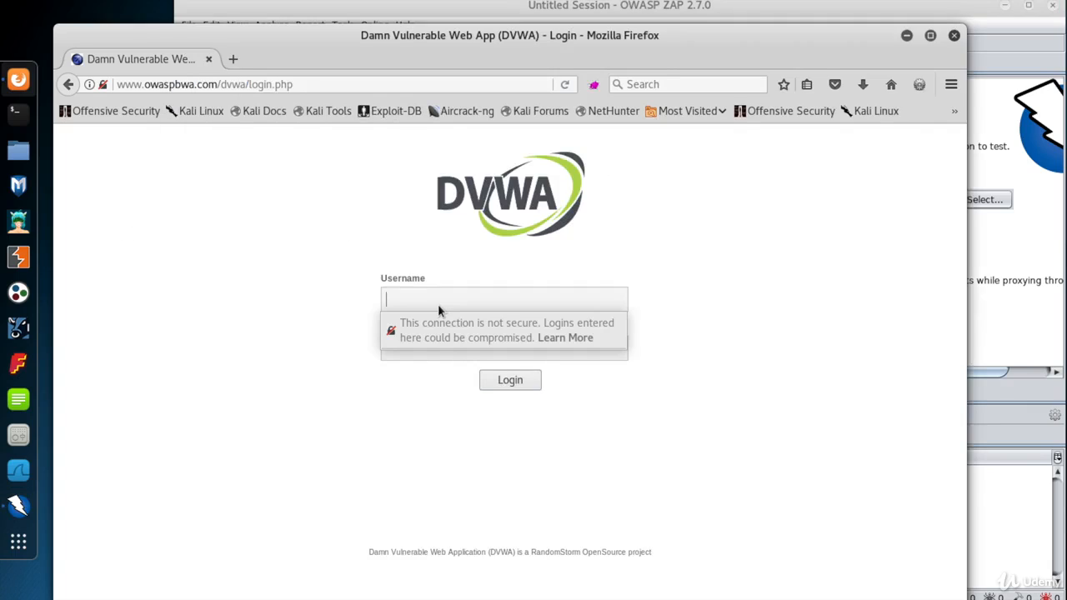
text(admin)
key(Tab)
text(password)
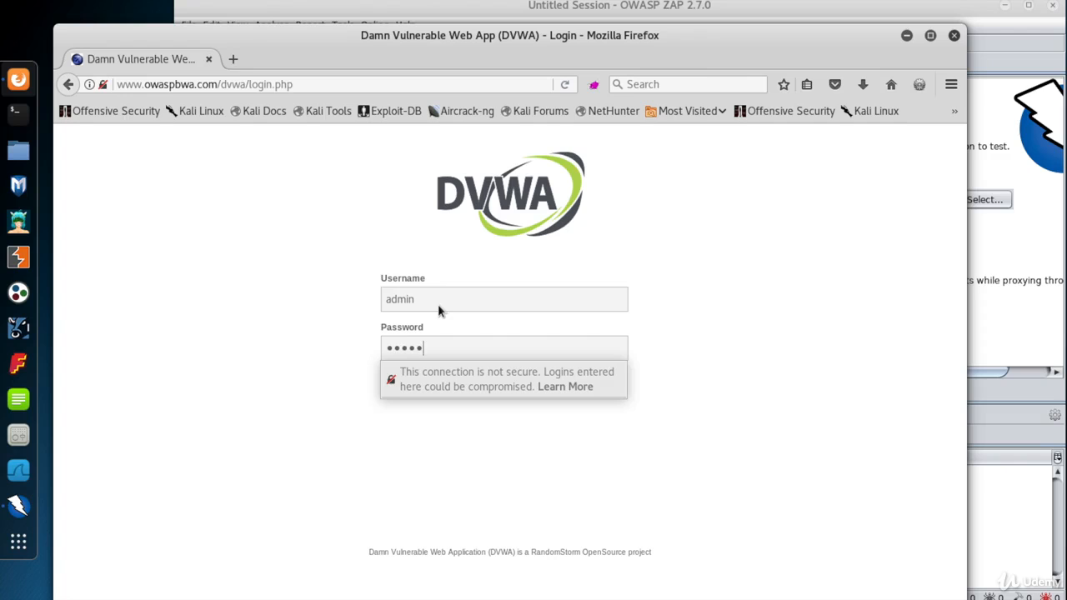
key(Return)
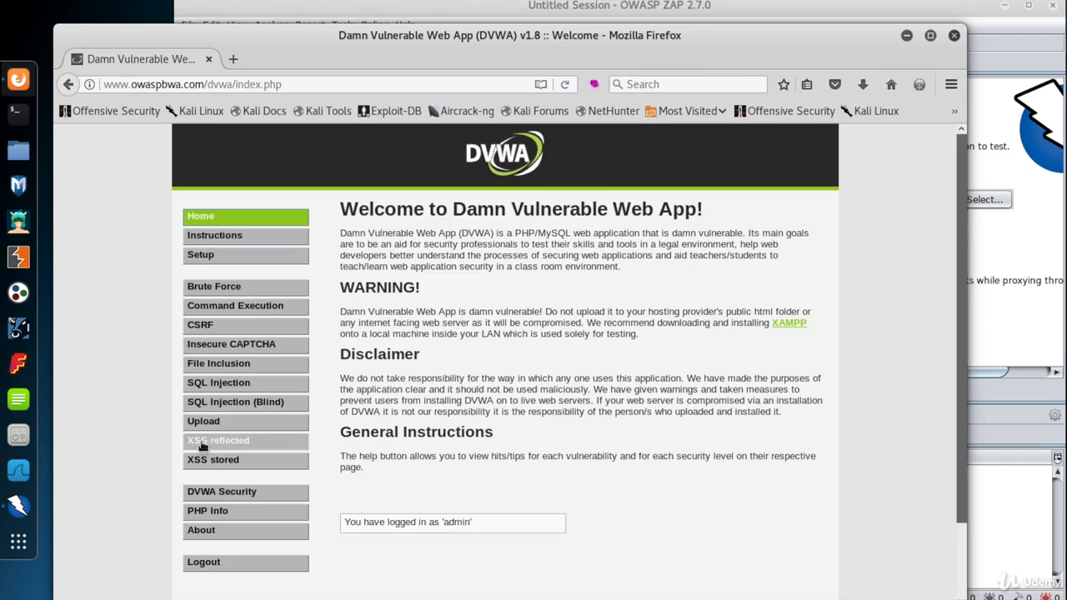
Submit the name 'Joe' on the XSS reflected page.
click(233, 441)
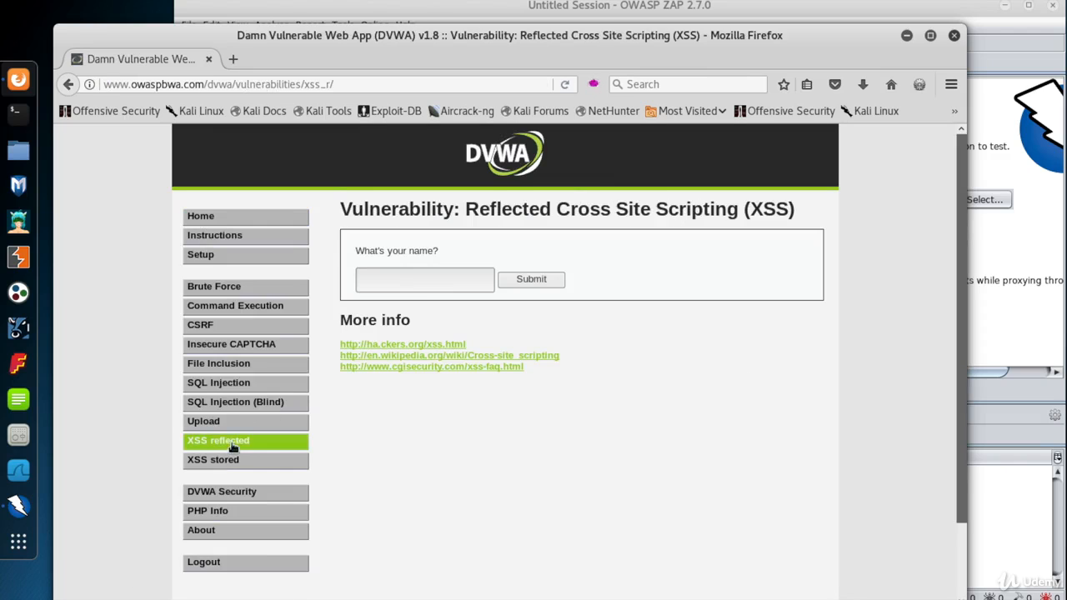
click(410, 279)
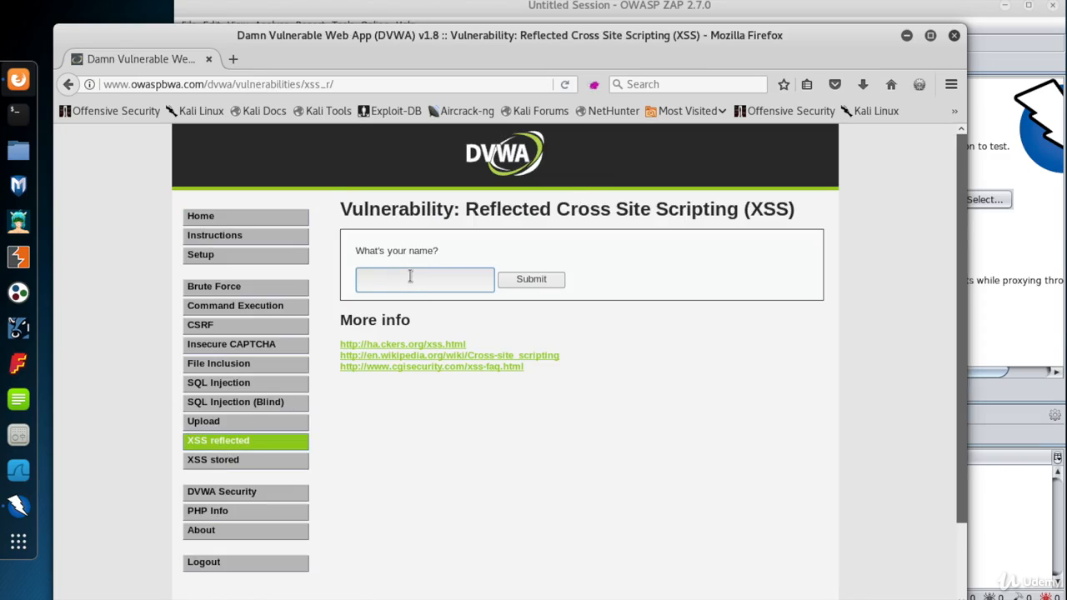
text(Joe)
key(Return)
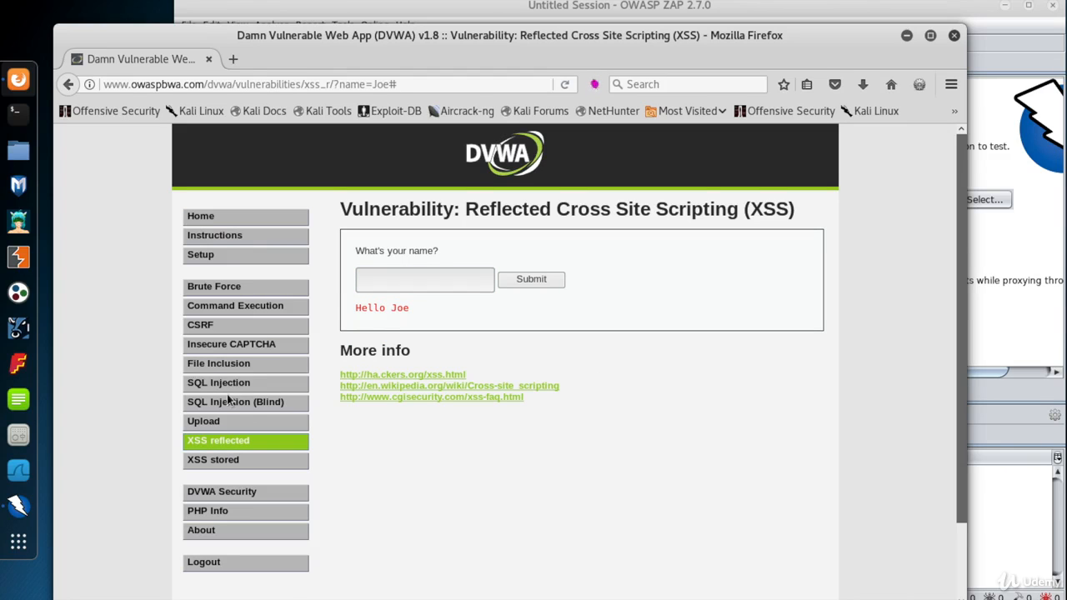
Look up user ID 2 on the SQL Injection page, then return to ZAP.
click(226, 385)
click(388, 283)
text(2)
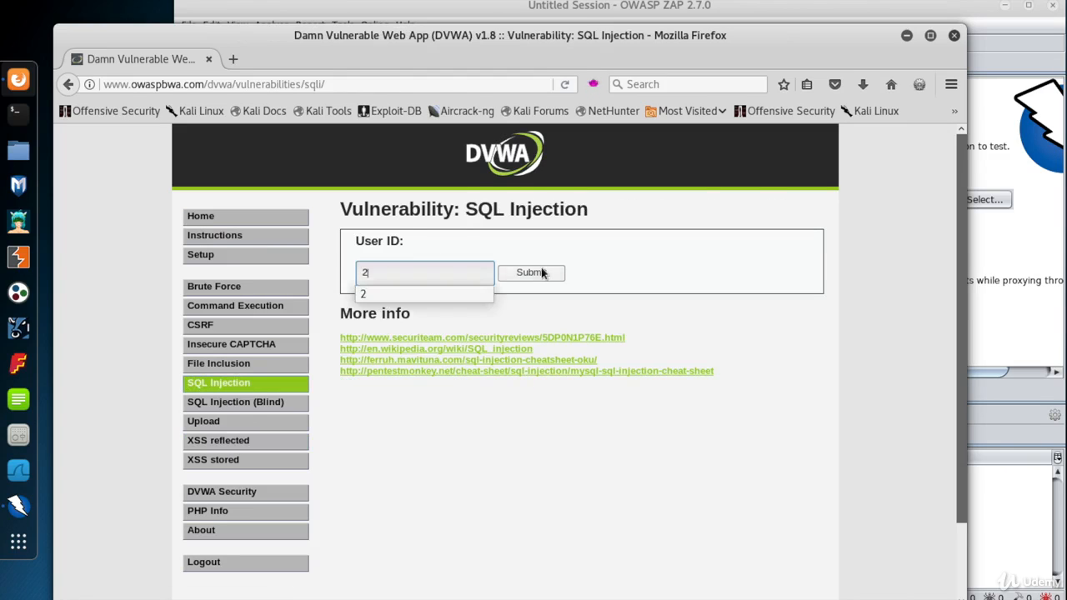
click(543, 273)
click(317, 10)
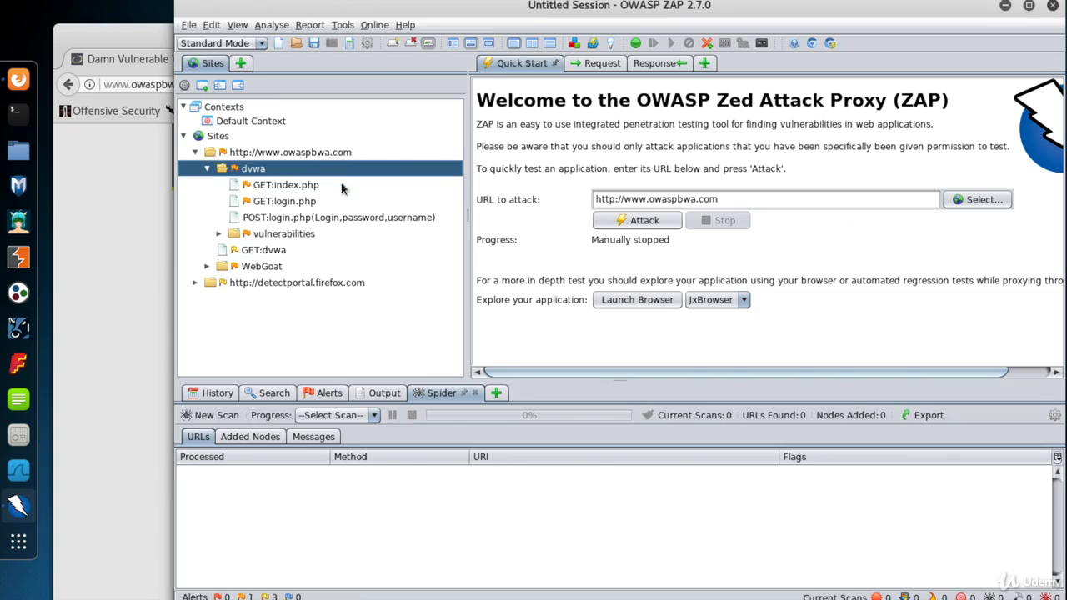
Expand vulnerabilities and save a URL breakpoint on the GET:xss_r request.
click(218, 234)
click(297, 252)
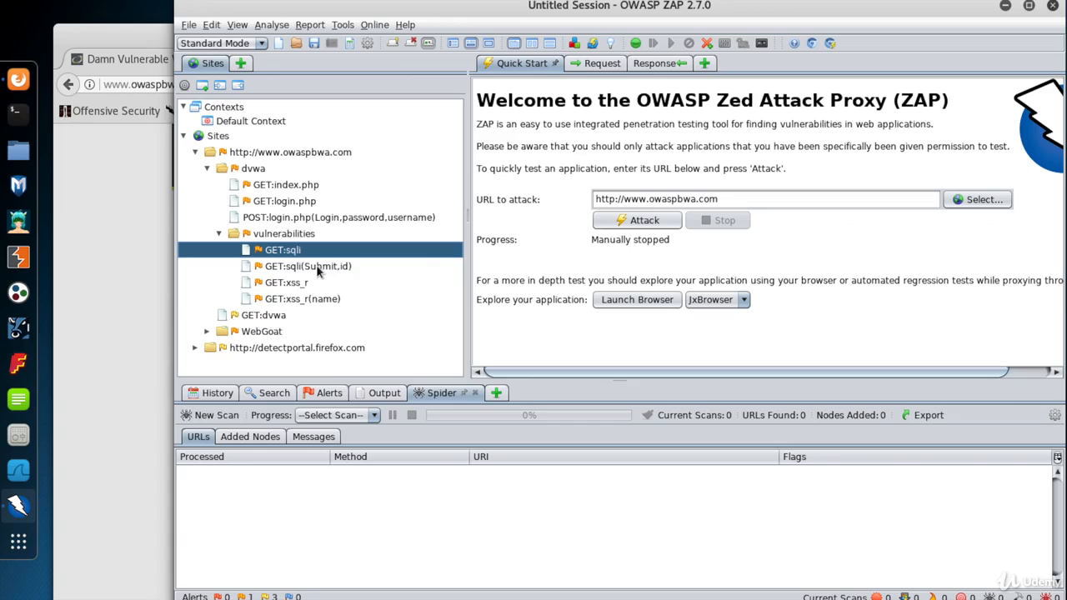
click(316, 265)
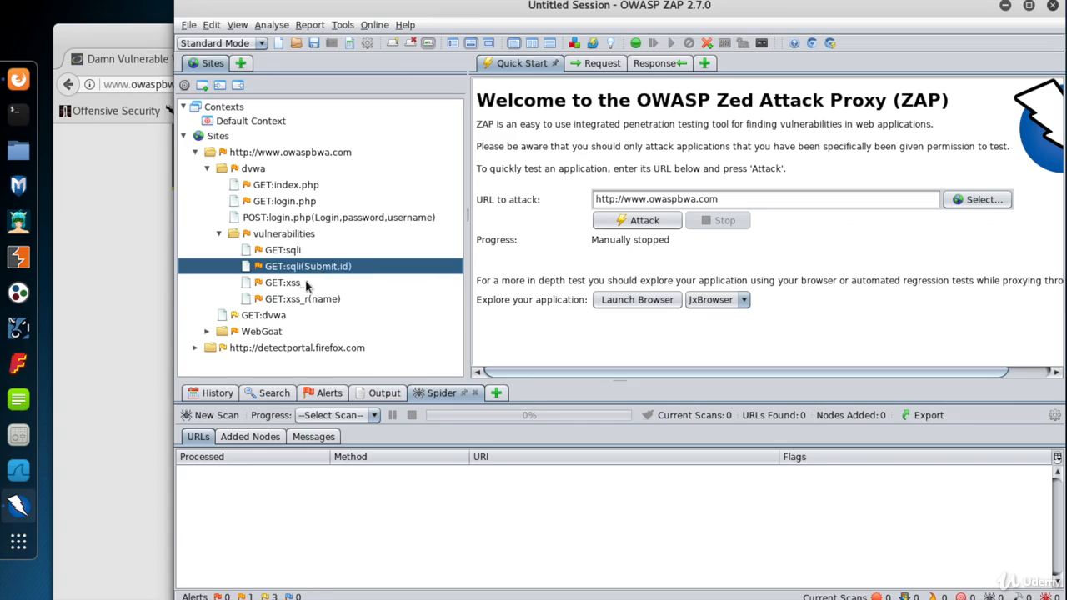
click(301, 299)
click(304, 285)
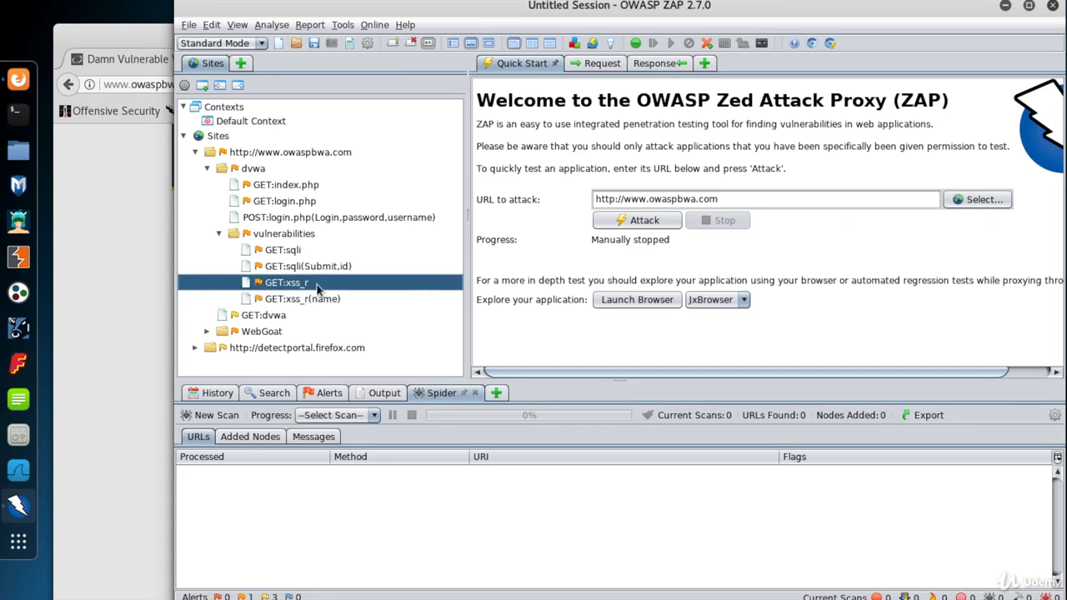
right_click(310, 286)
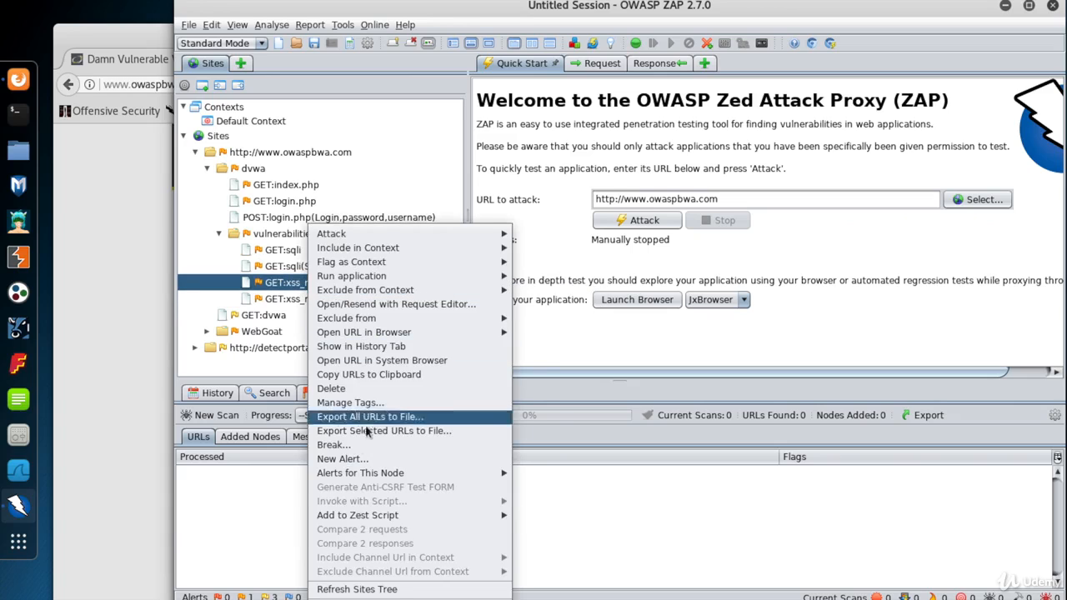
click(354, 448)
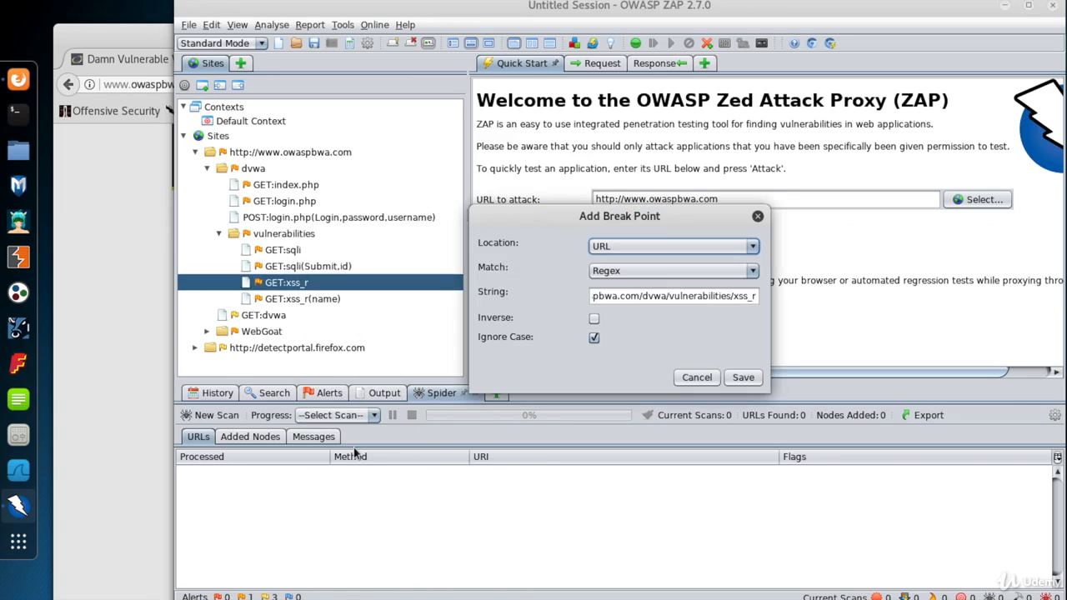
click(743, 377)
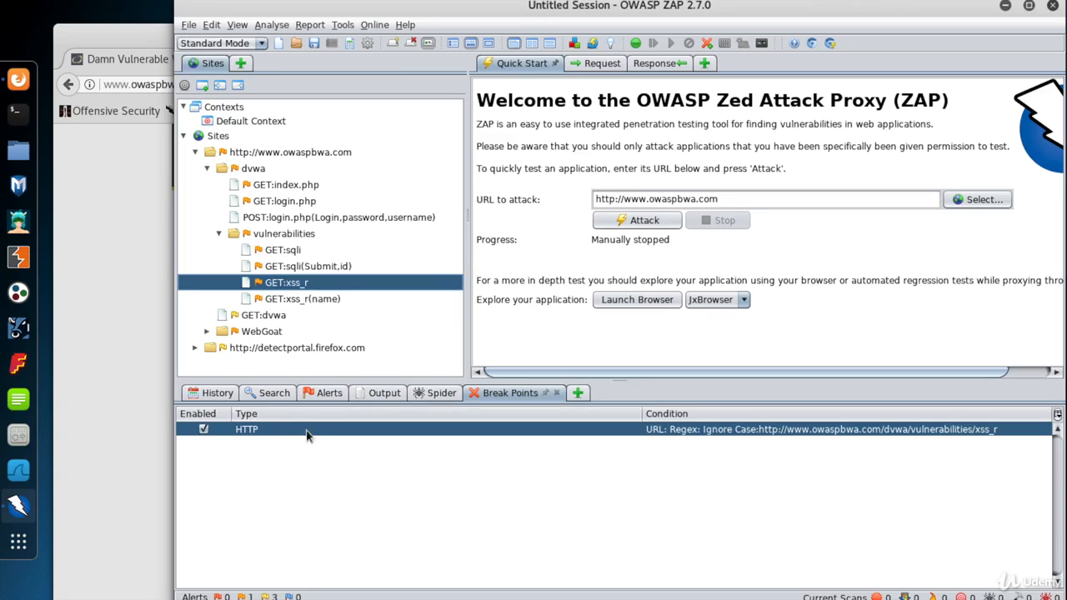
In Firefox, request the DVWA XSS reflected page to hit the breakpoint.
click(111, 255)
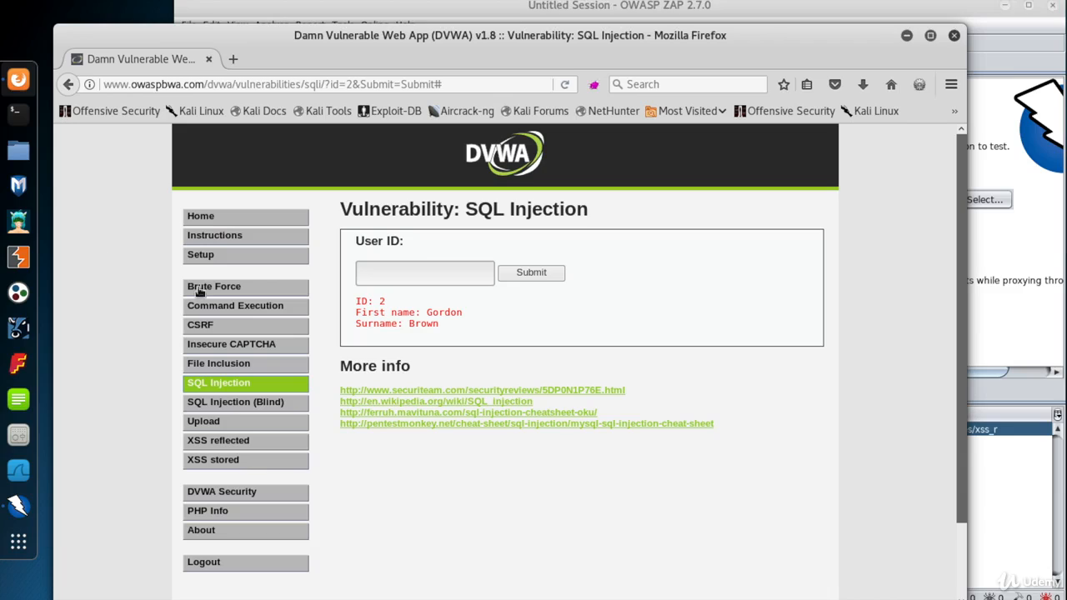
click(208, 442)
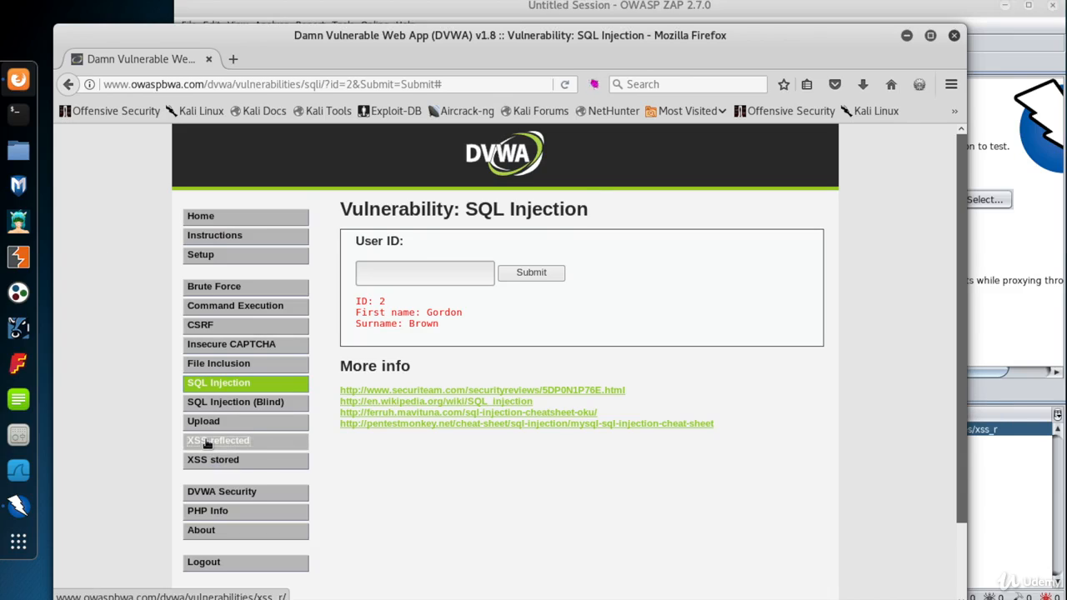
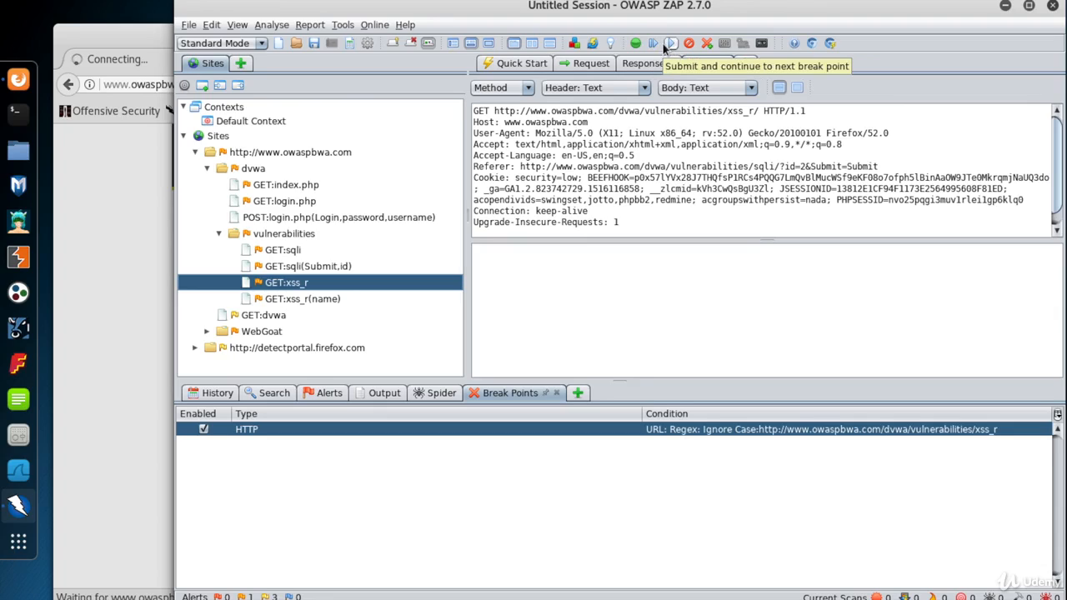
Forward the held xss_r page request and response, then submit the name 'Jack' in the Firefox form.
click(664, 44)
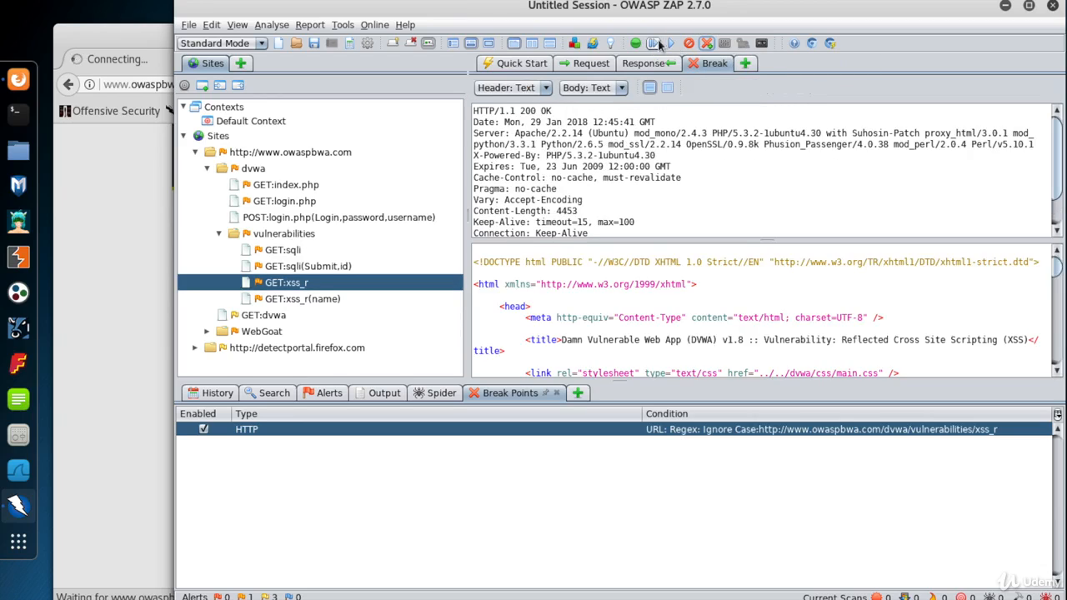
click(656, 42)
click(81, 259)
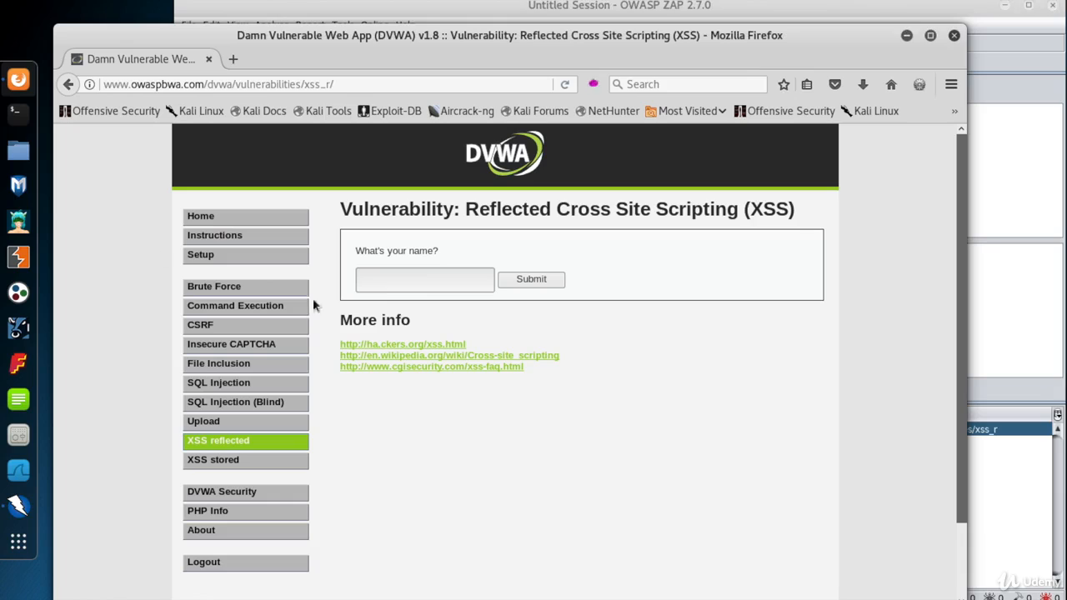
click(421, 281)
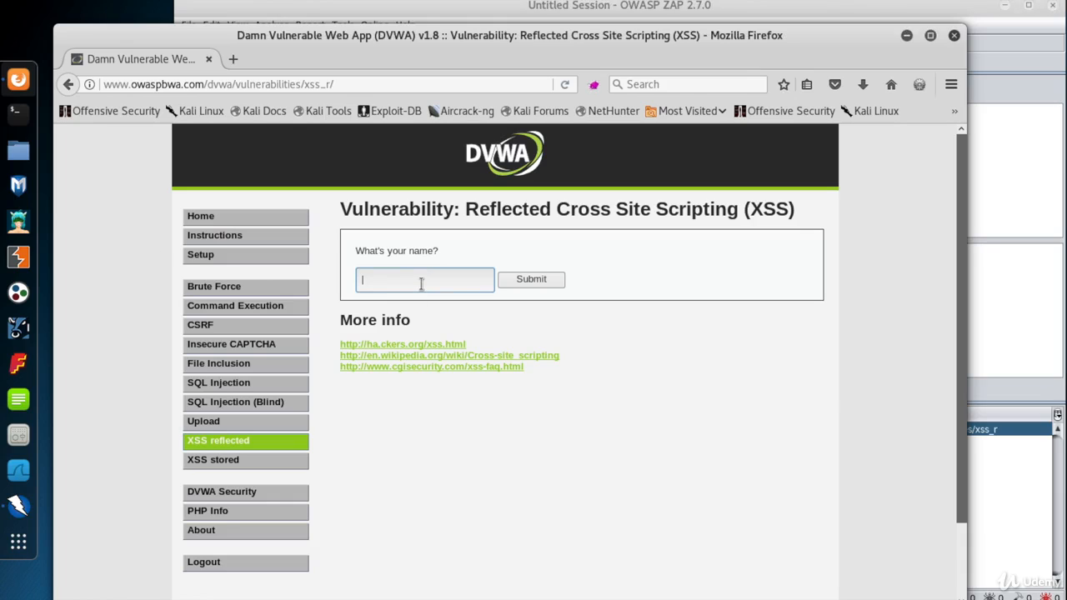
text(Jack)
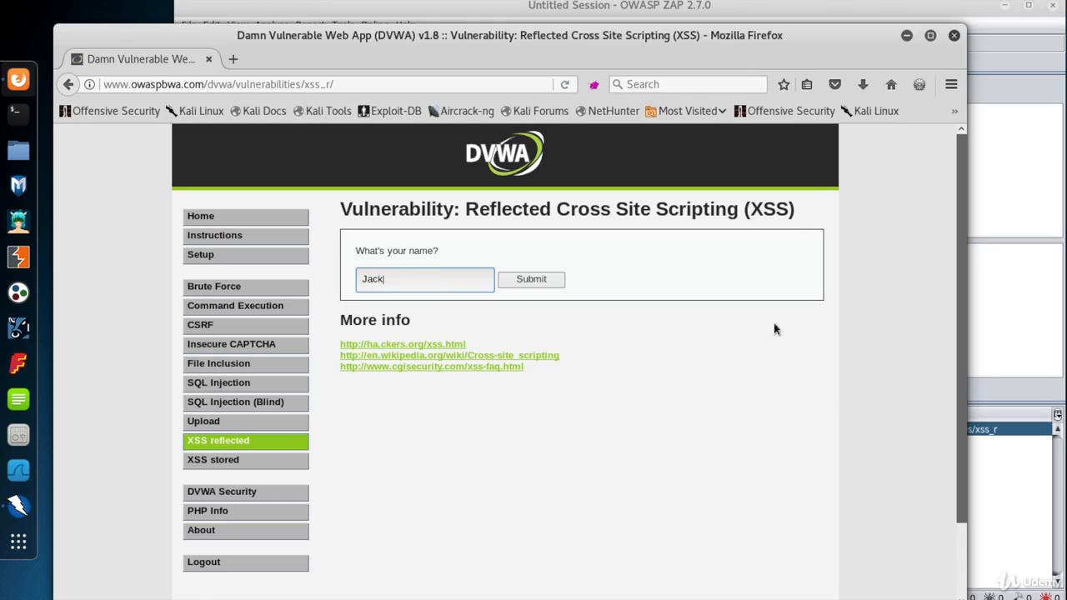
click(540, 278)
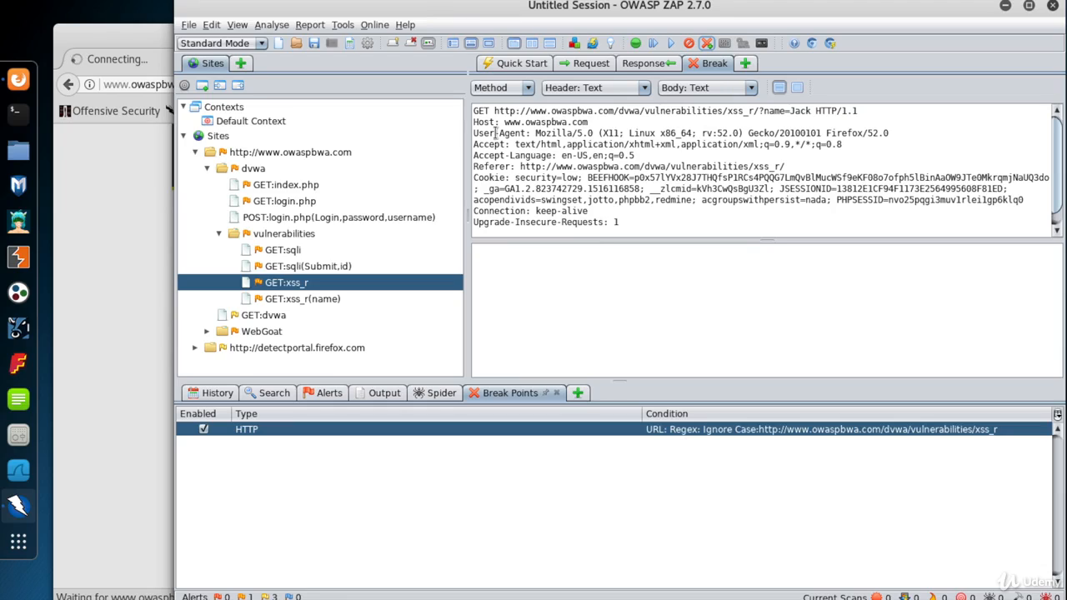